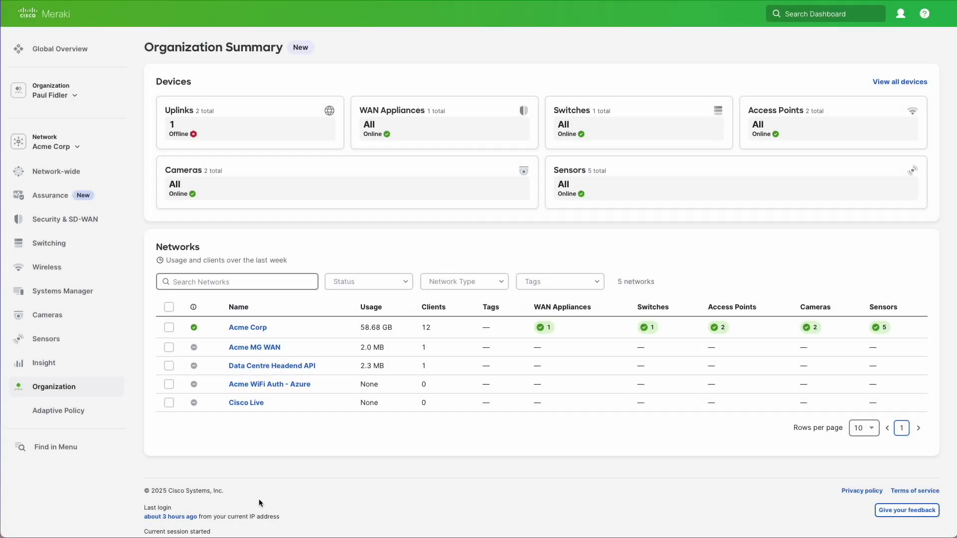
Open the Meraki Early Access Program page from the Organization menu's Configure section
mouse_move(109, 410)
mouse_move(106, 388)
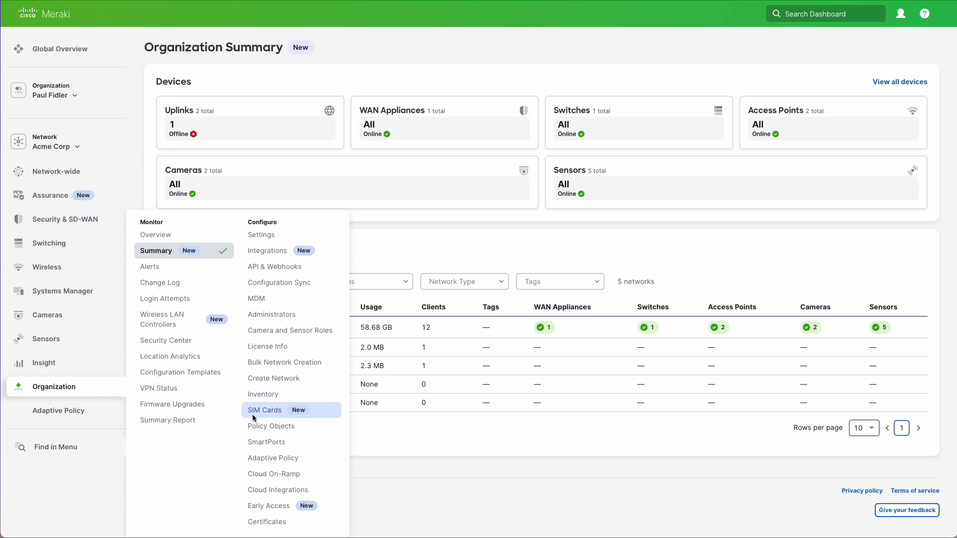
click(280, 506)
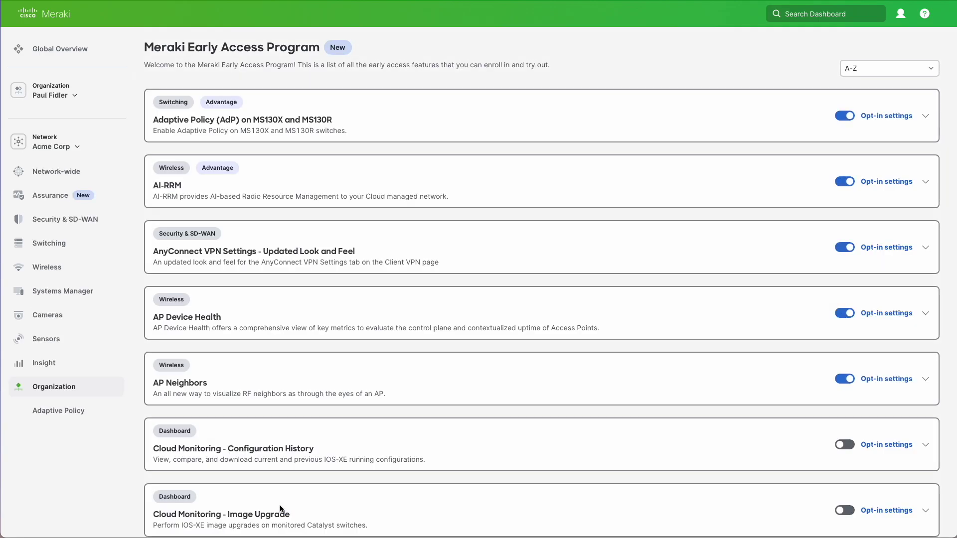
Opt the entire organization in to Intelligent Capture
scroll(281, 506, down, 5)
scroll(280, 505, down, 7)
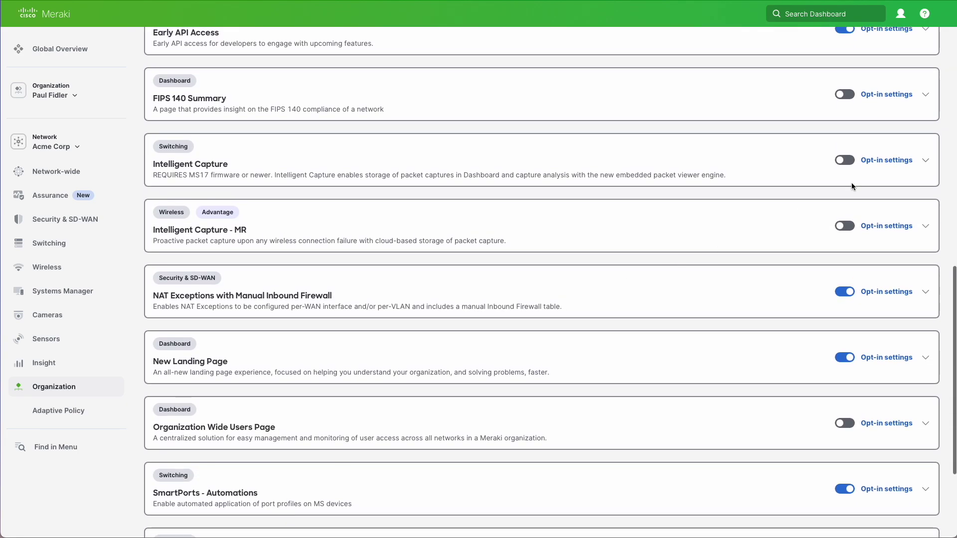
click(851, 160)
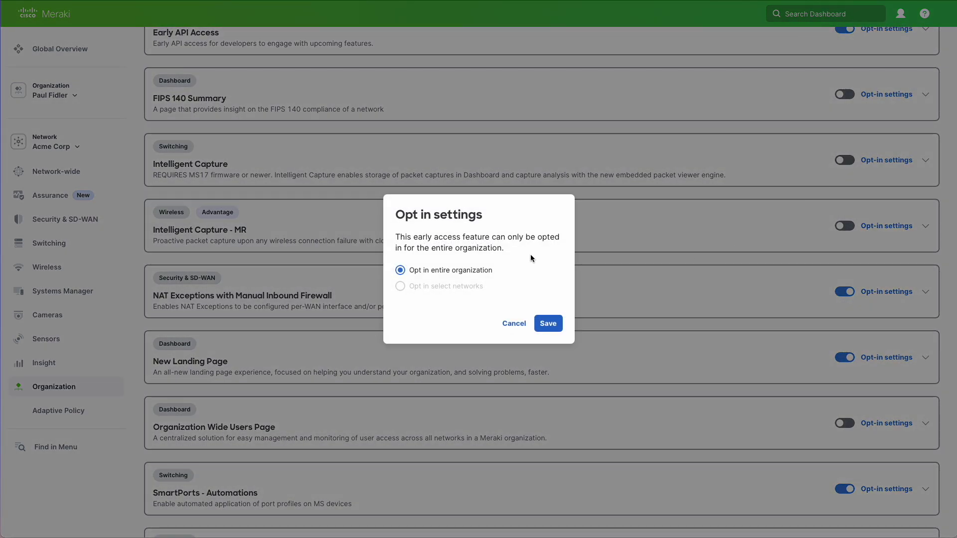
click(548, 325)
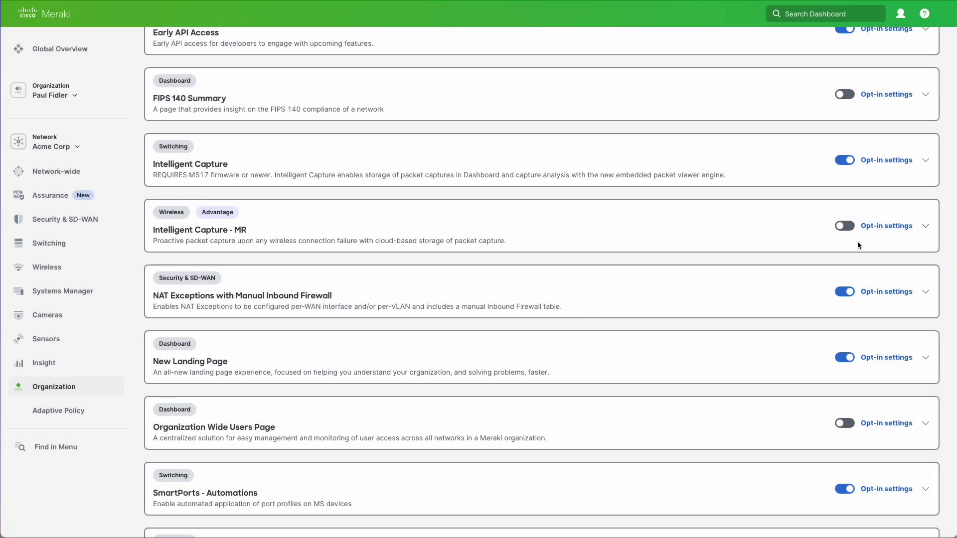
Opt the organization in to Intelligent Capture - MR, acknowledging the Advantage licence requirement
click(850, 226)
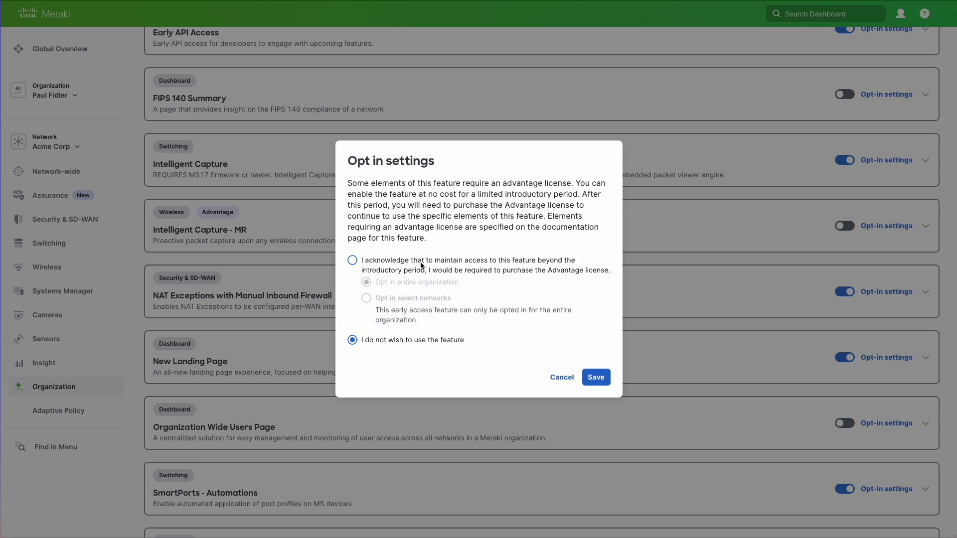
click(389, 263)
click(595, 377)
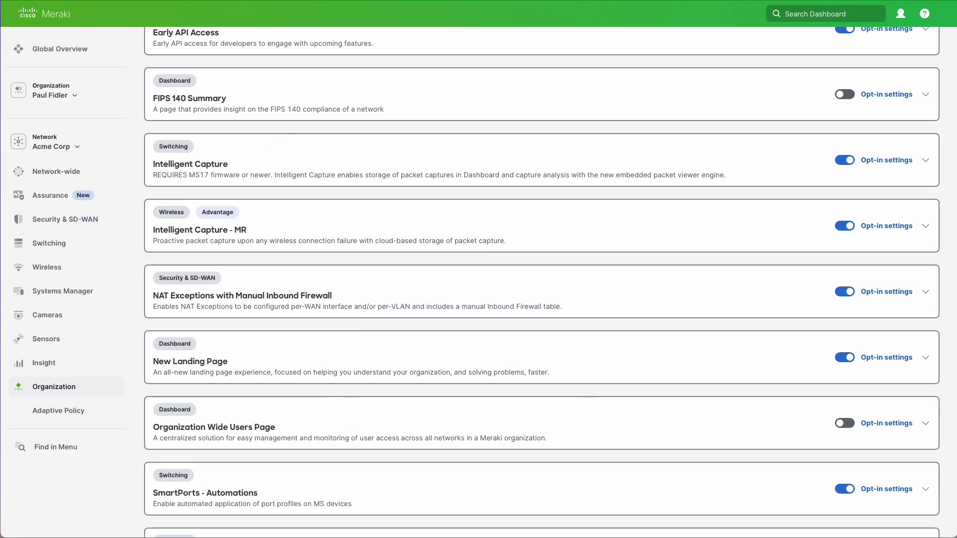
On the network's Intelligent Capture page, target switch MS120-8FP on ports 1-8
scroll(325, 94, up, 1)
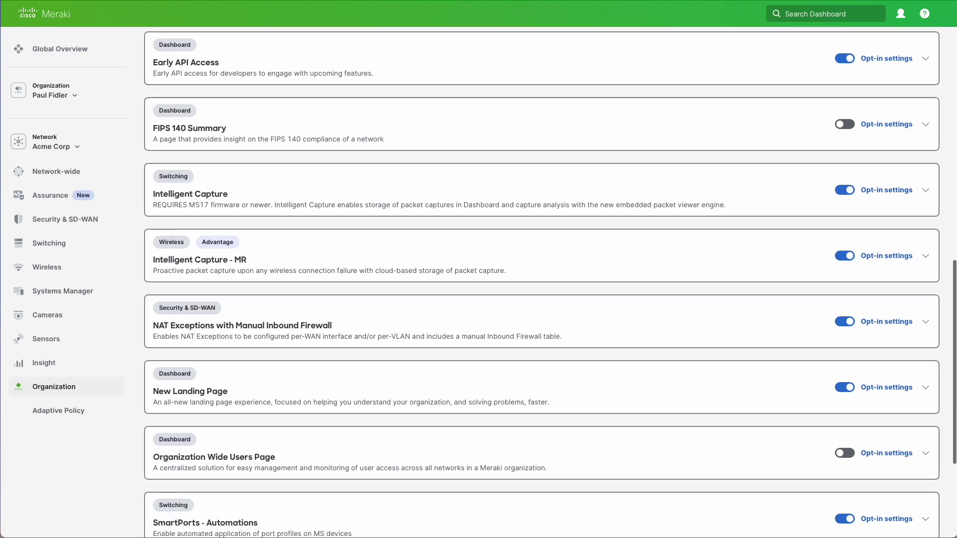
mouse_move(116, 177)
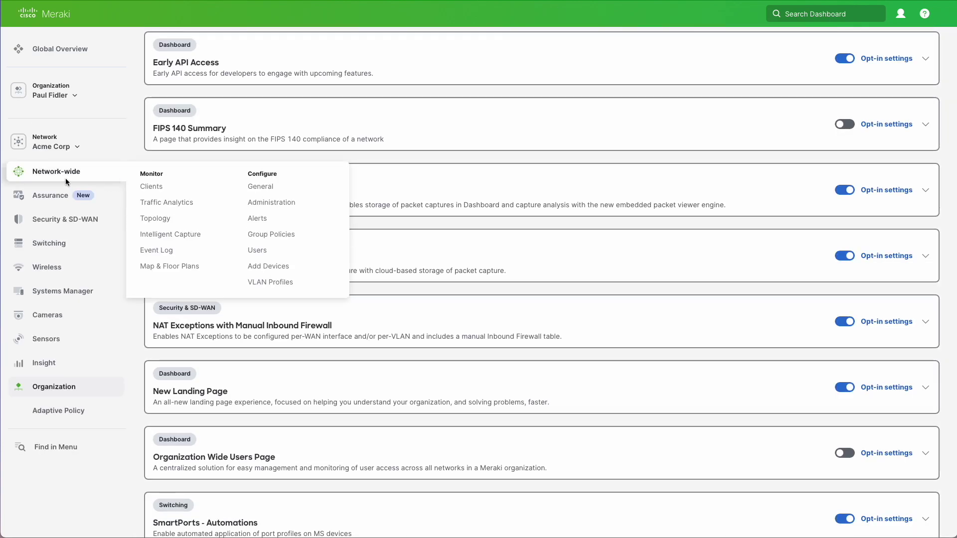
click(156, 236)
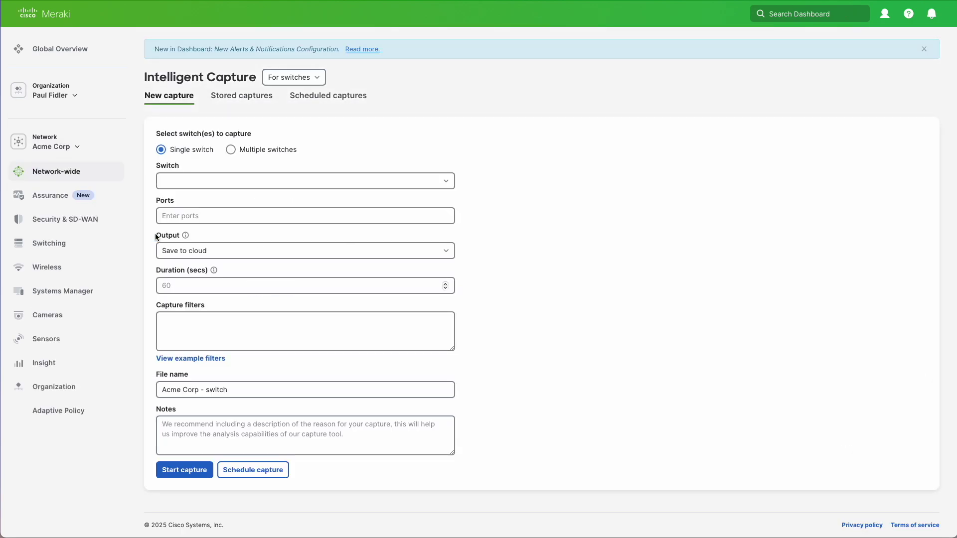
click(319, 78)
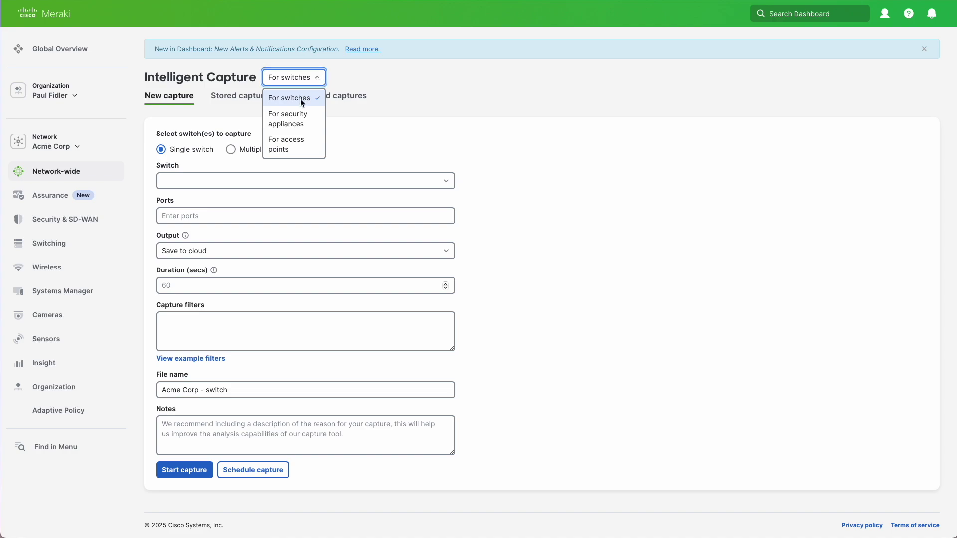
click(273, 182)
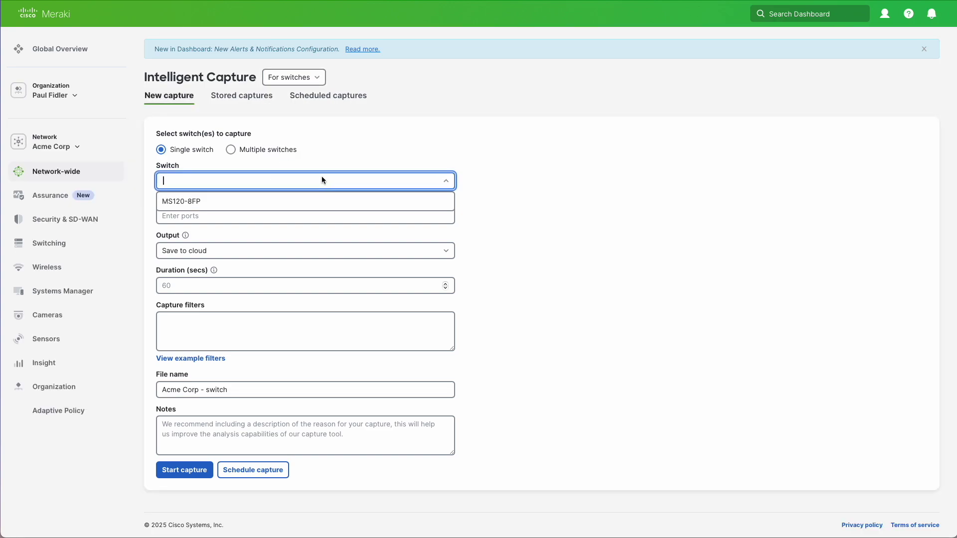
click(197, 201)
click(195, 219)
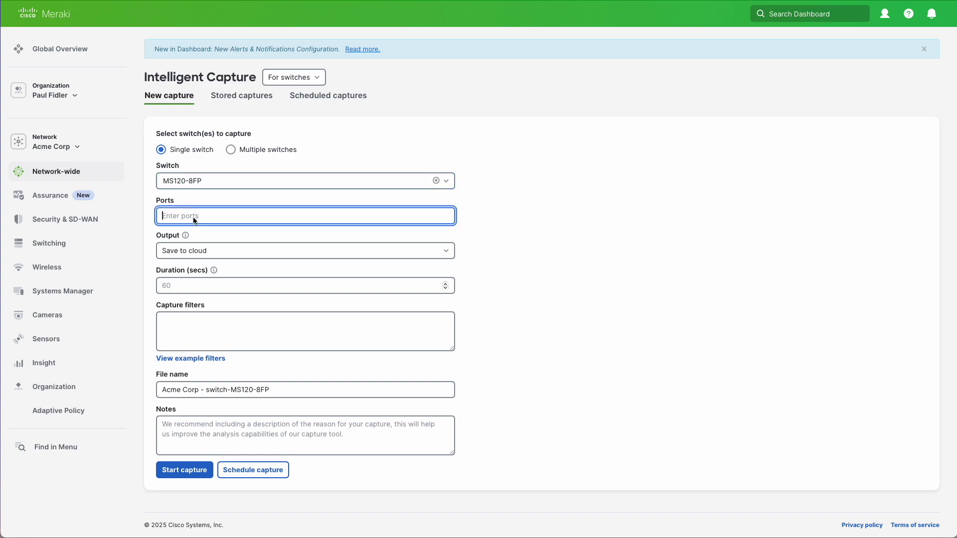
text(1-8)
Save output to cloud for 5 seconds, view example filters, and start the capture
click(208, 250)
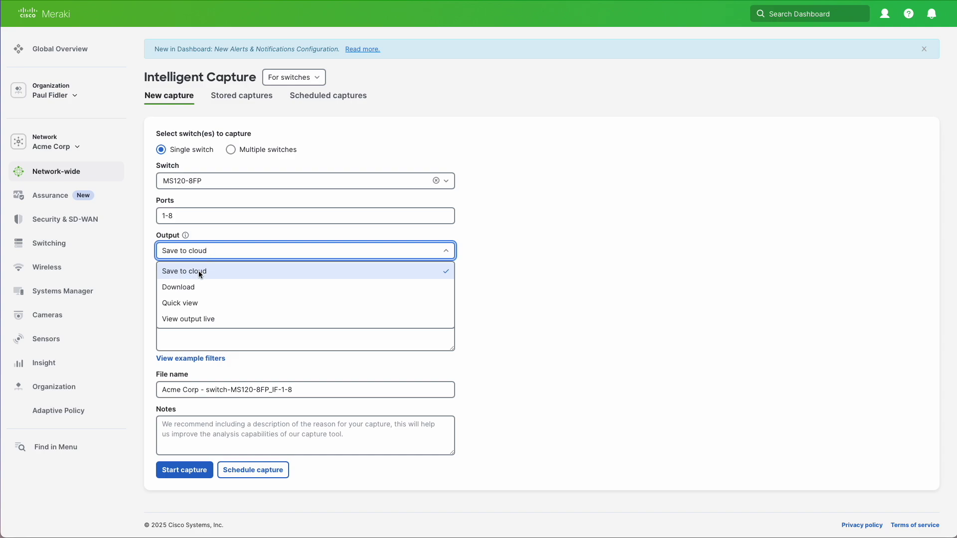
click(199, 271)
click(190, 288)
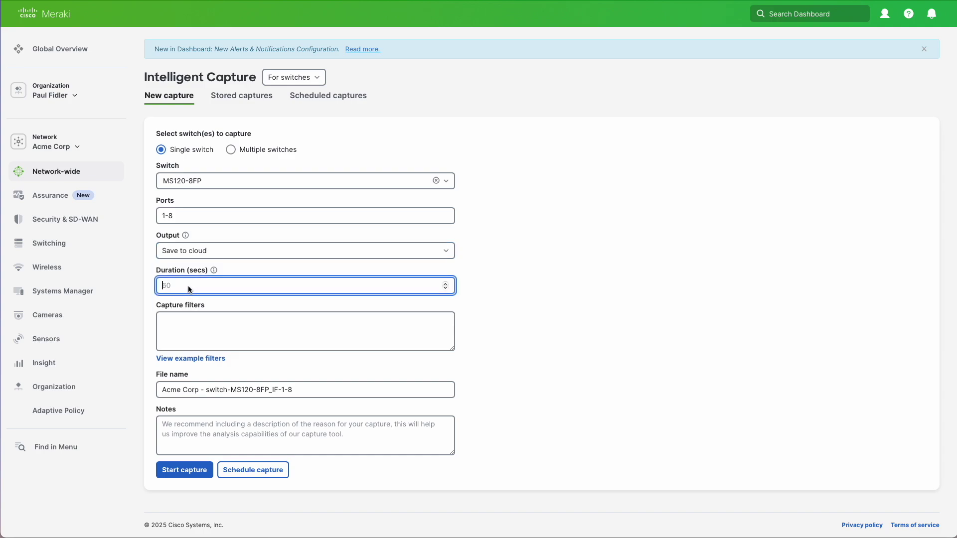
text(5)
click(205, 358)
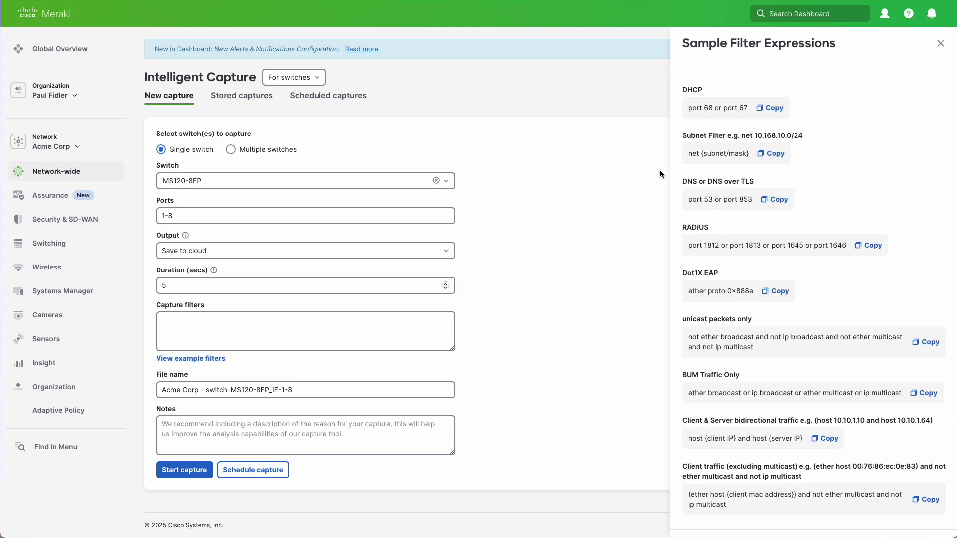
scroll(872, 167, down, 1)
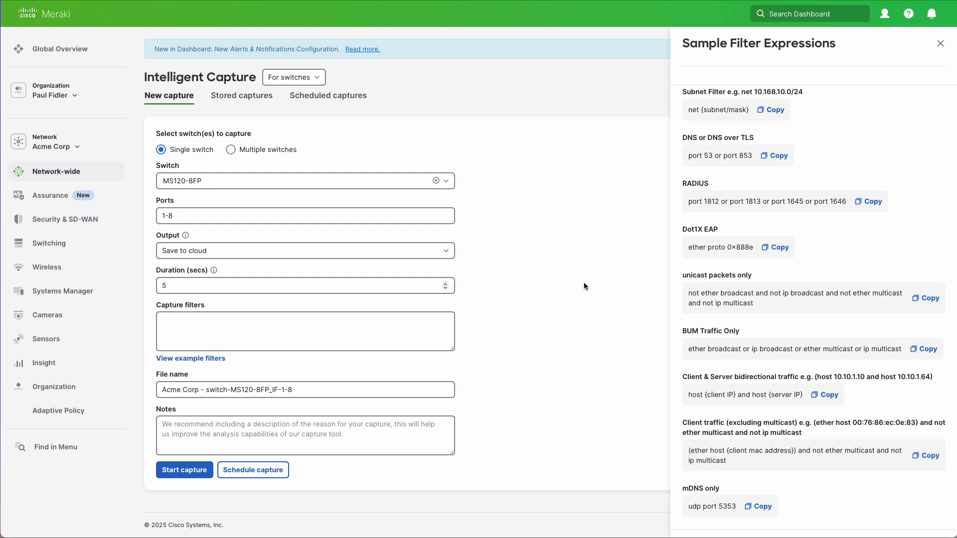
click(183, 471)
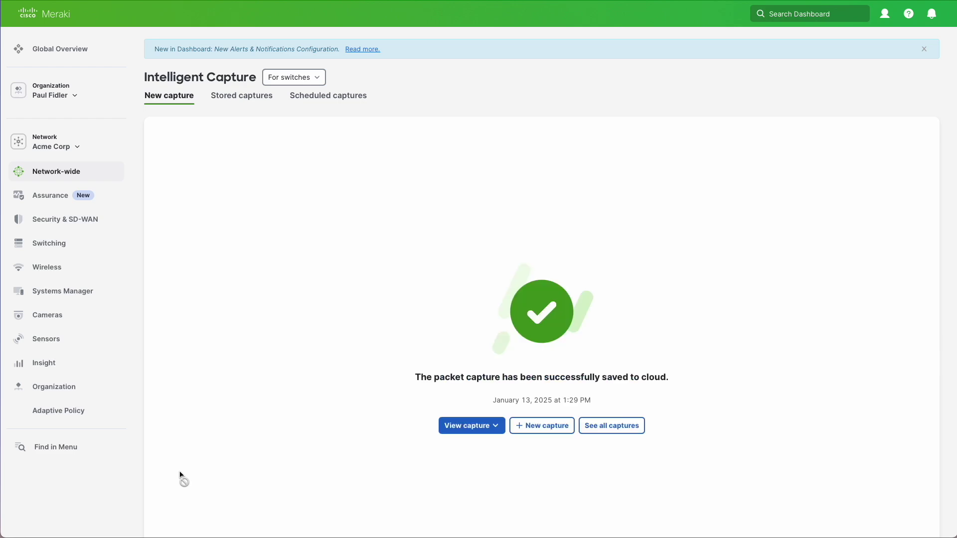
Browse the saved capture in the packet viewer, then list the Stored captures
click(496, 426)
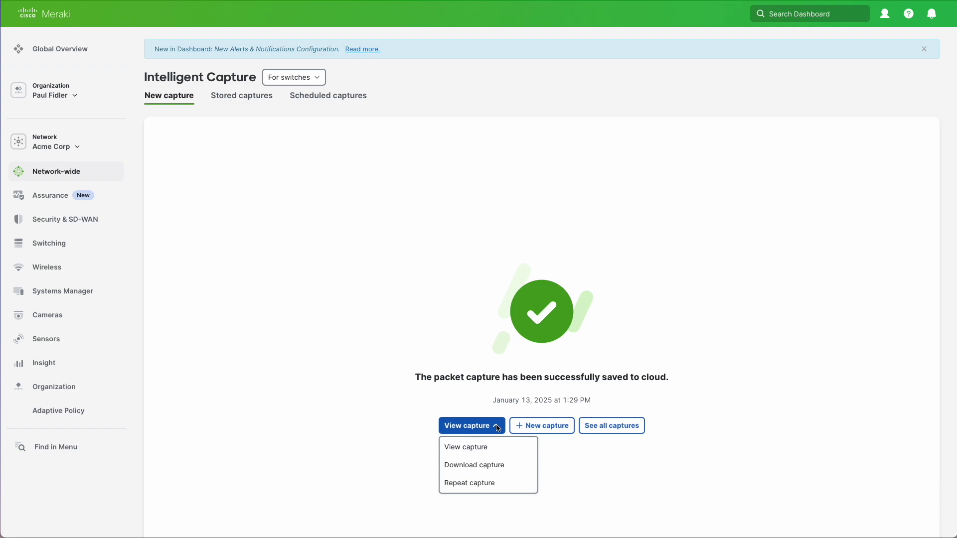
click(471, 447)
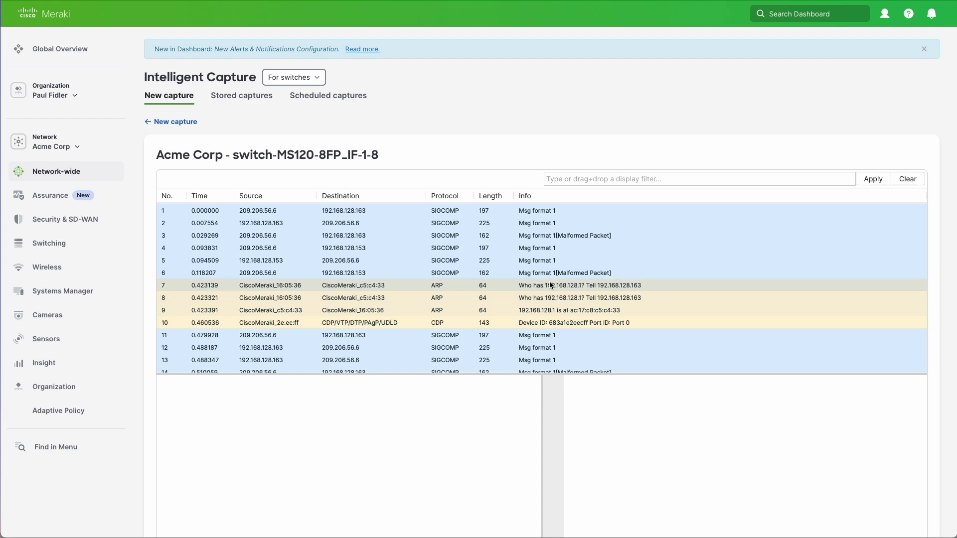
scroll(550, 285, down, 5)
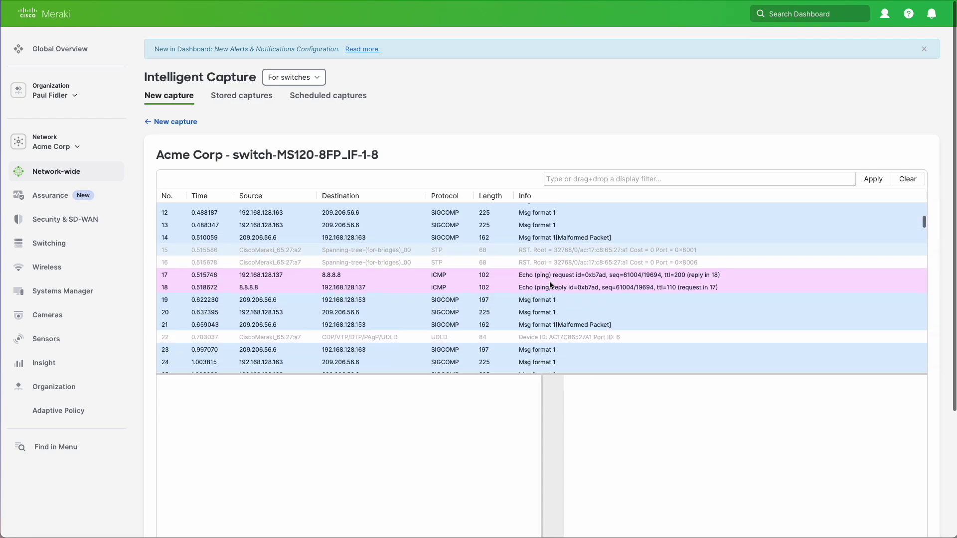
scroll(551, 285, down, 6)
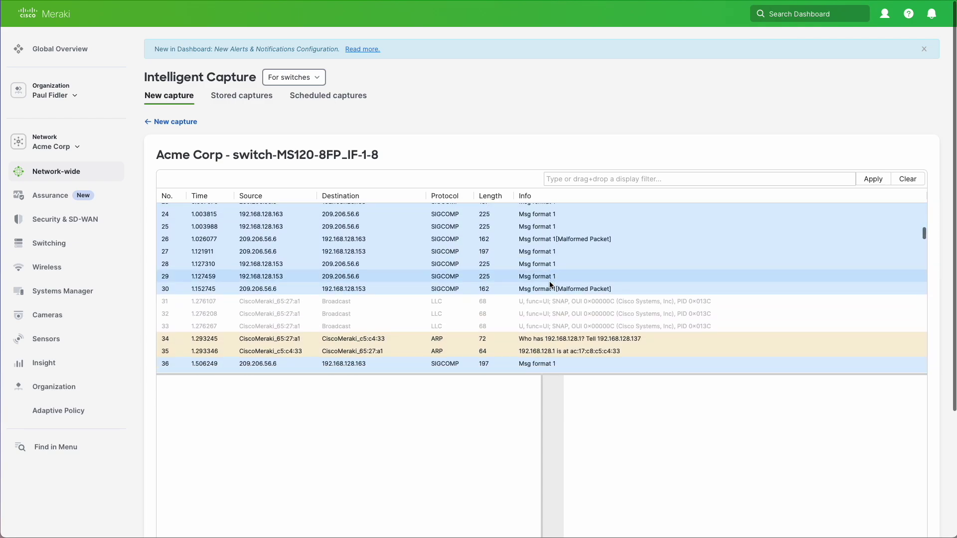
scroll(550, 285, down, 8)
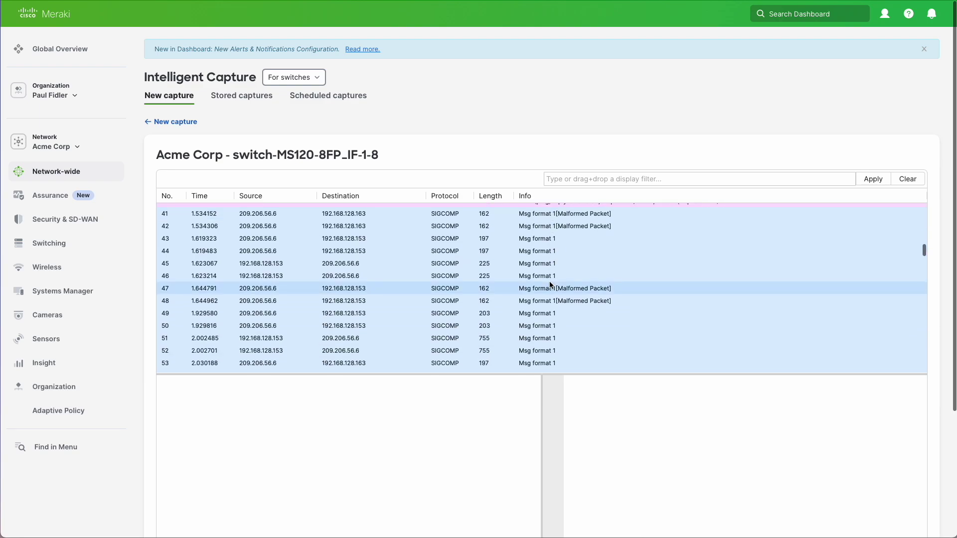
scroll(551, 285, down, 3)
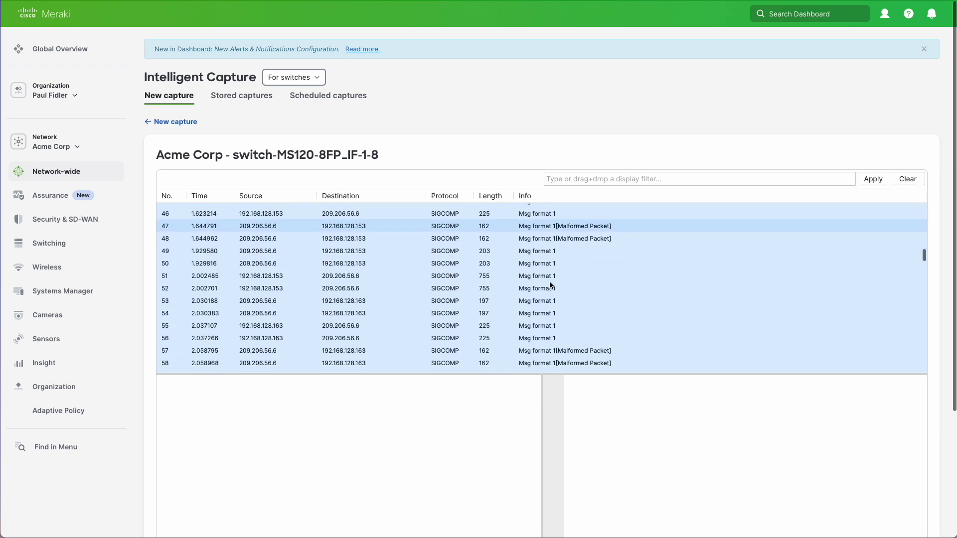
click(255, 95)
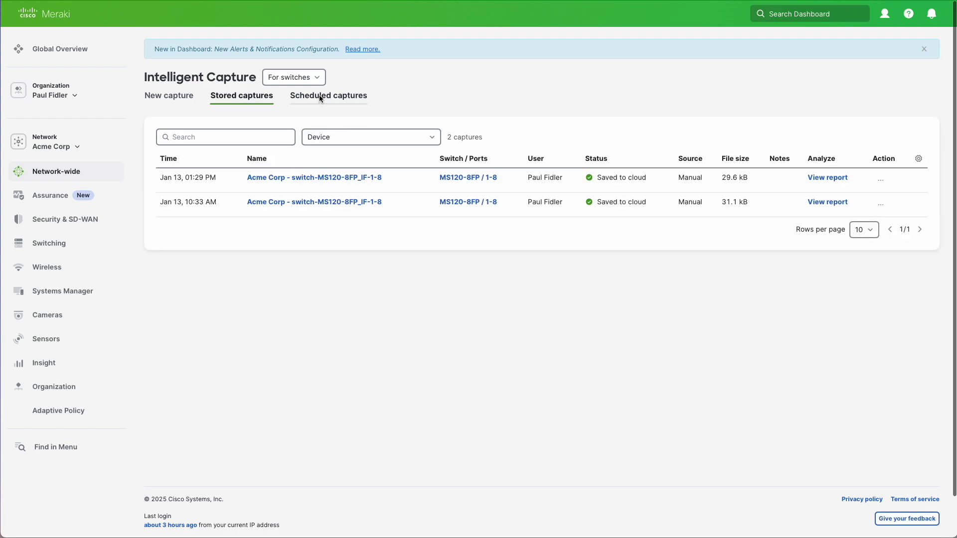
View the latest capture's analysis report and inspect the 6 ARP requests lacking responses
click(828, 178)
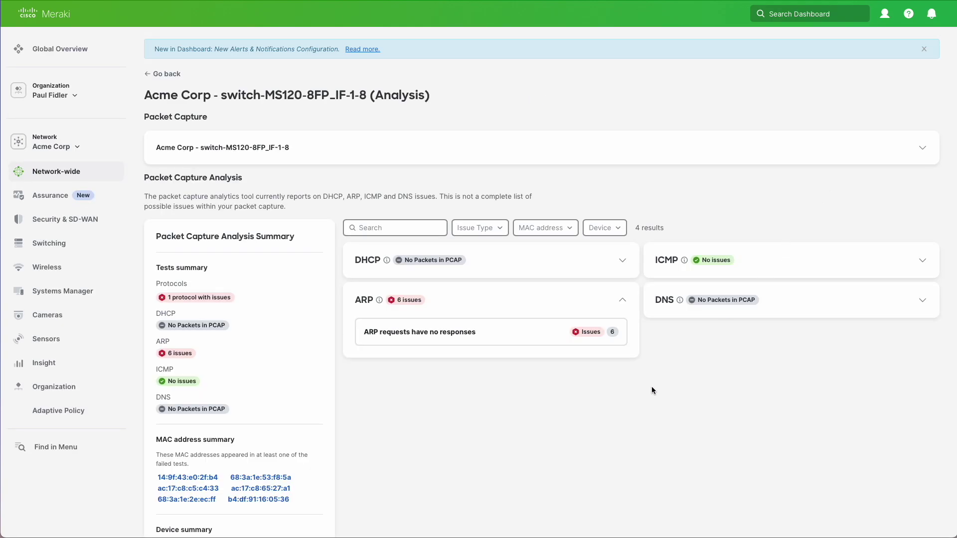
scroll(567, 457, down, 3)
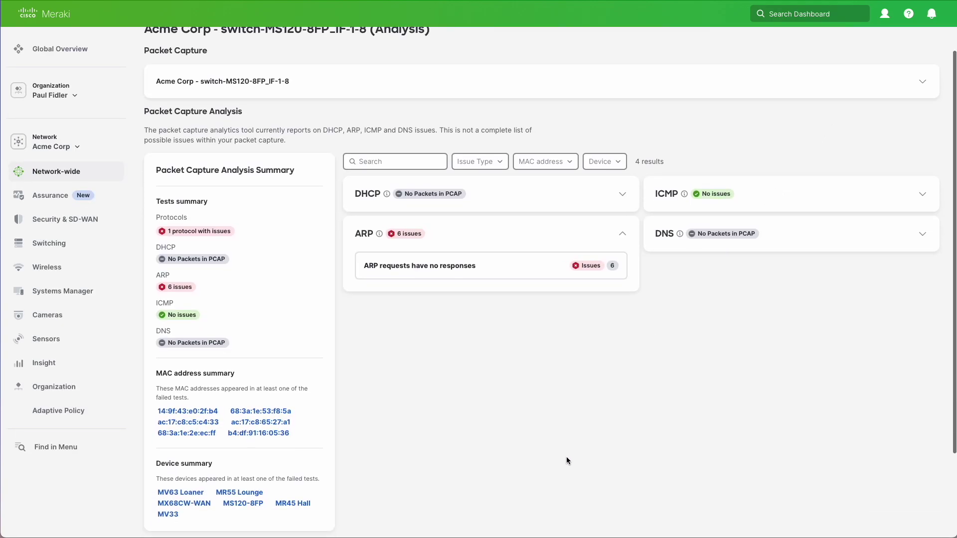
click(557, 269)
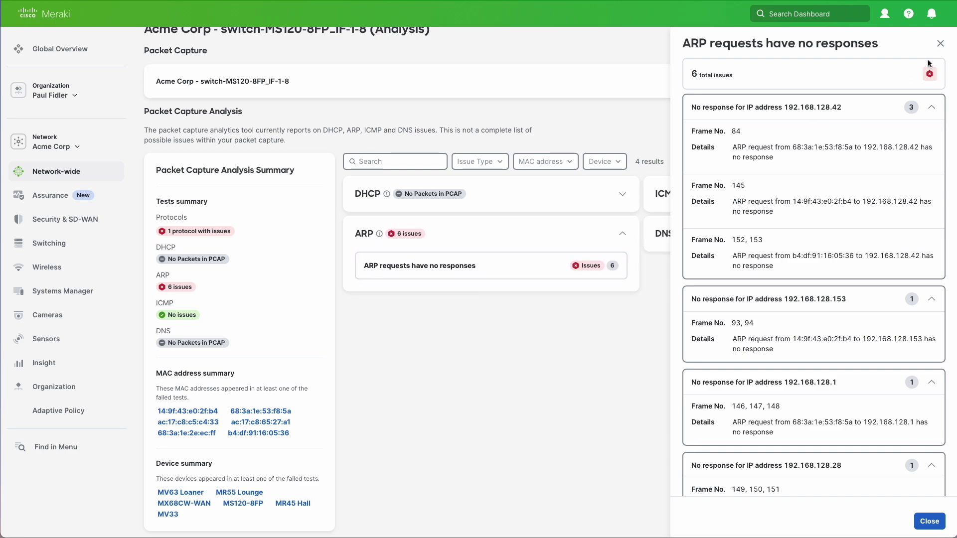
click(941, 43)
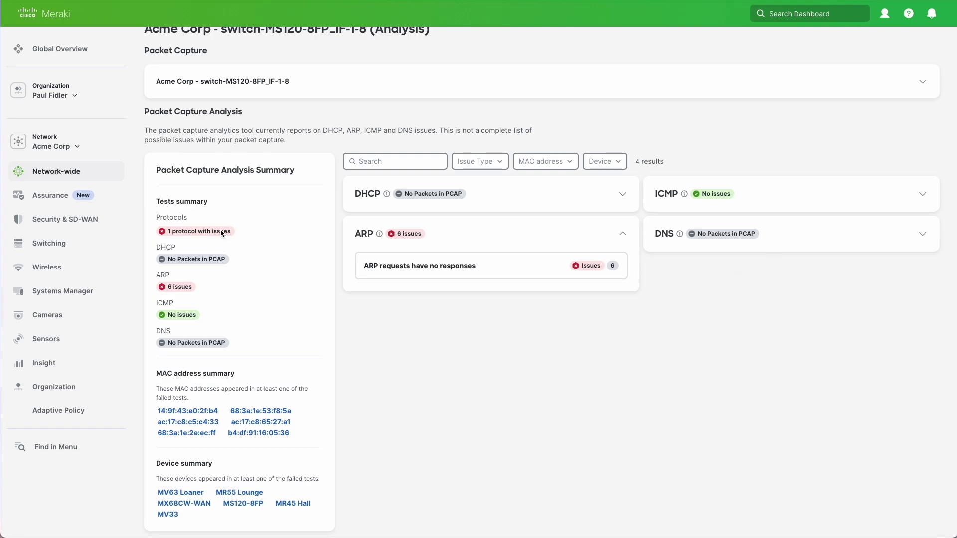
Return to Intelligent Capture and show the Scheduled captures list, currently with 0 schedules
scroll(259, 293, down, 2)
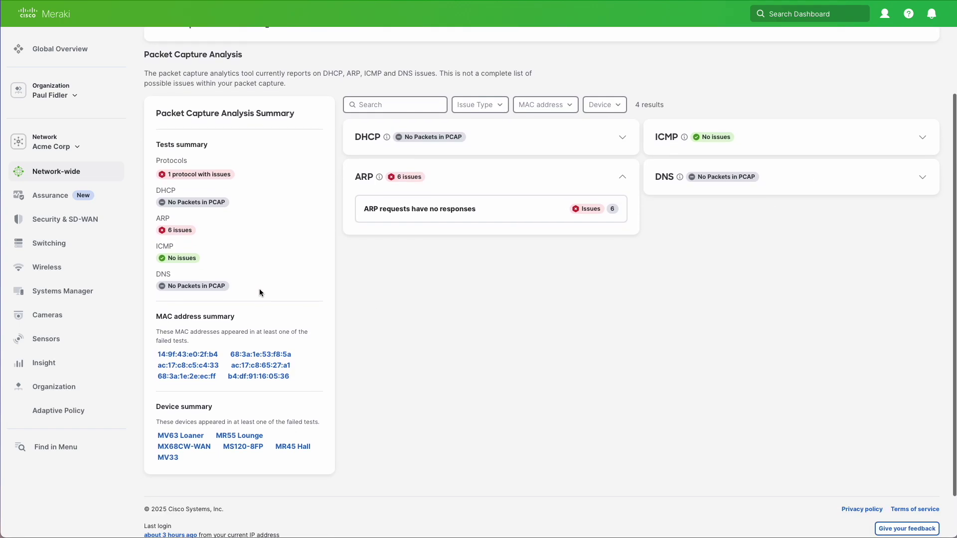
scroll(260, 293, up, 5)
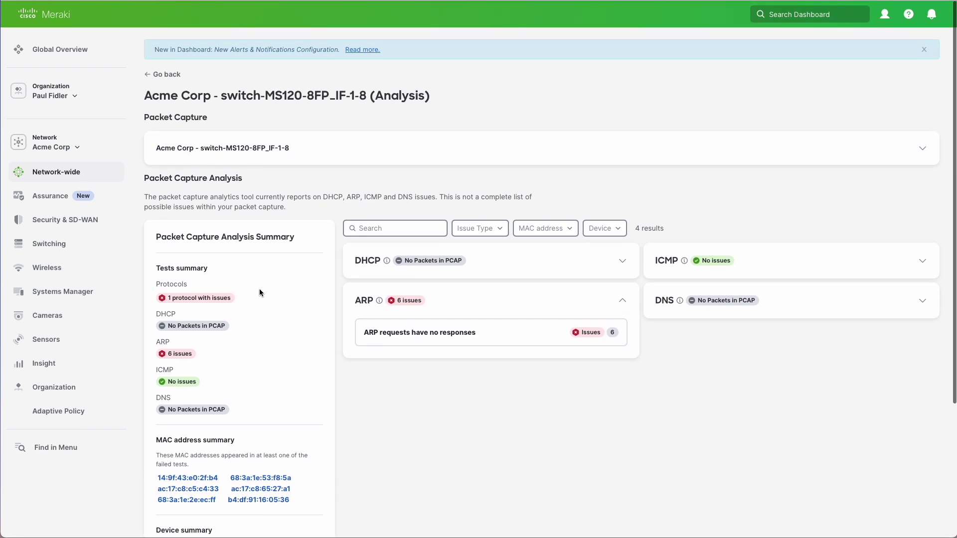
click(169, 74)
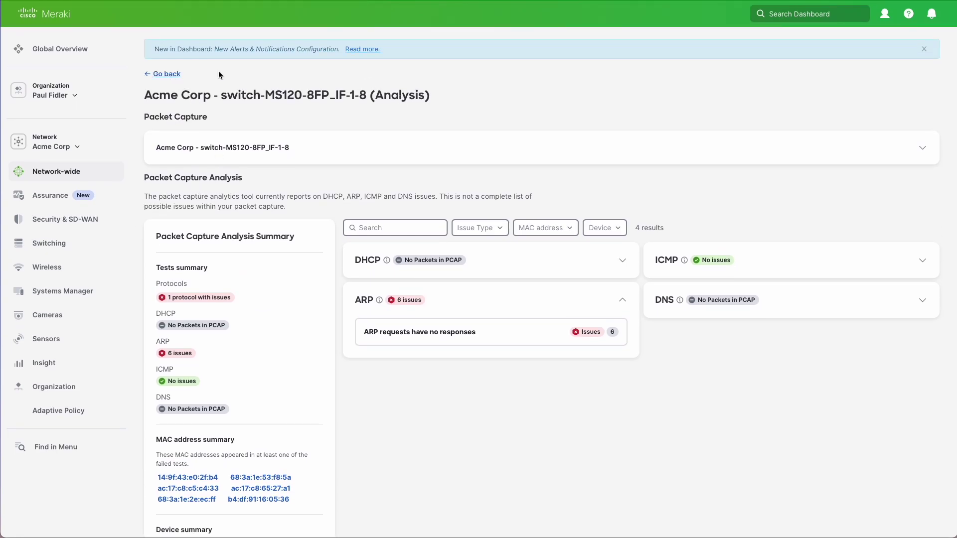
click(364, 97)
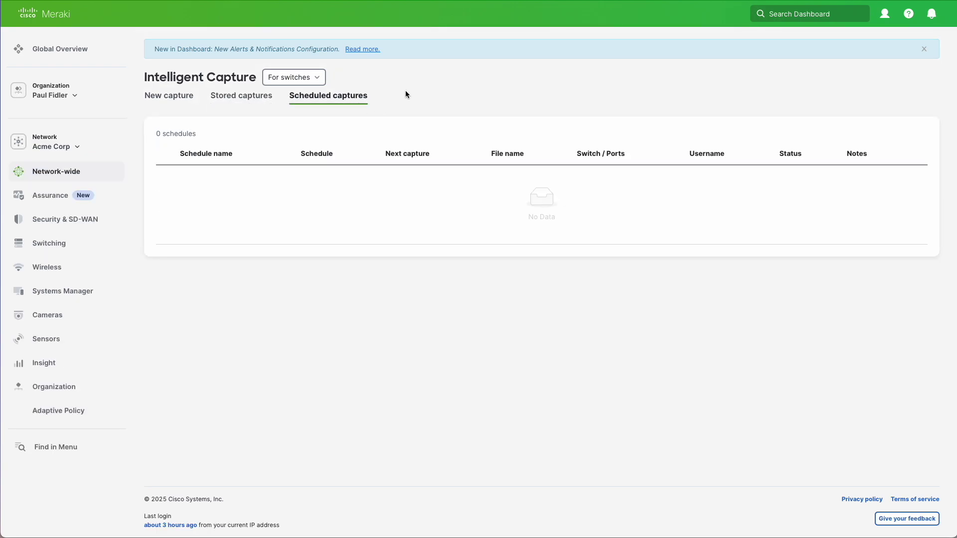
Set up a new capture on switch MS120-8FP, ports 1-8, lasting 5 seconds
mouse_move(93, 172)
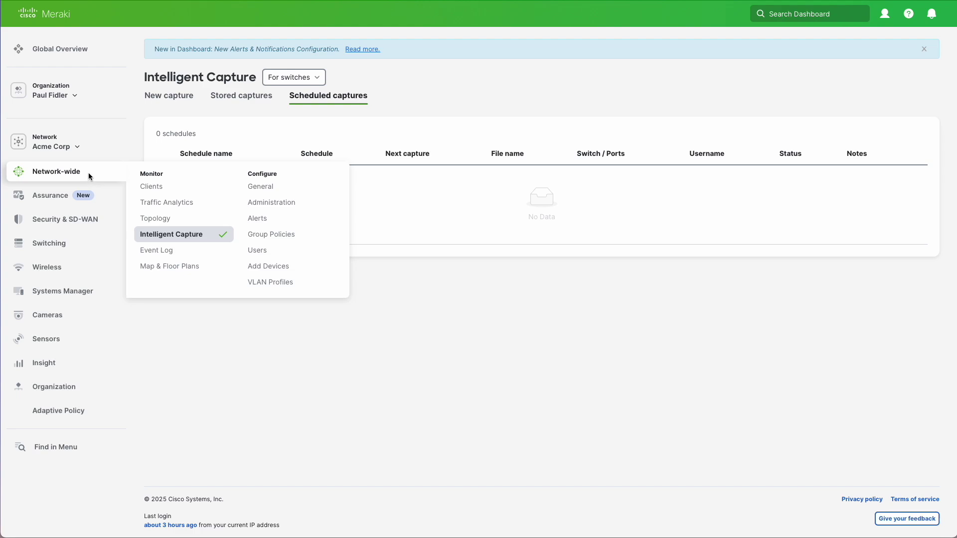
click(182, 97)
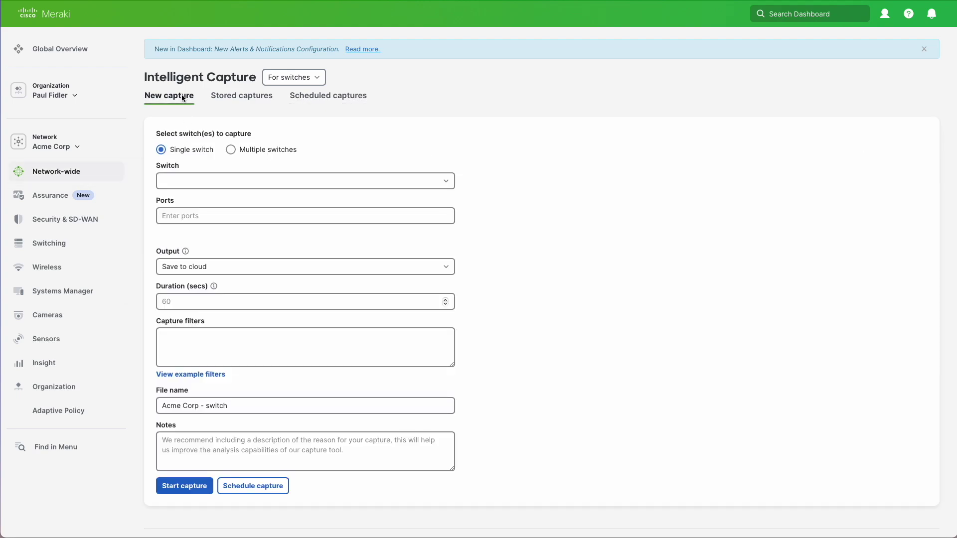
scroll(398, 162, down, 1)
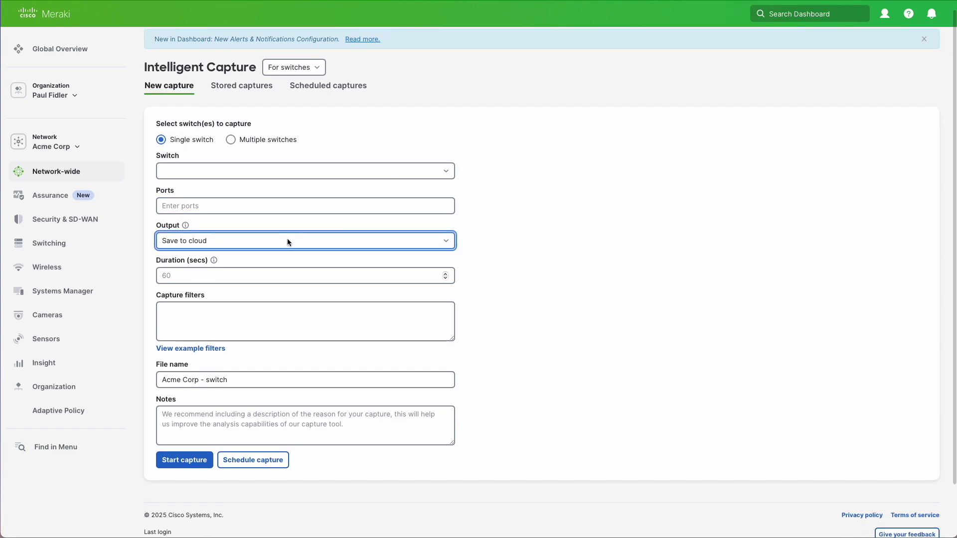
click(248, 460)
click(182, 170)
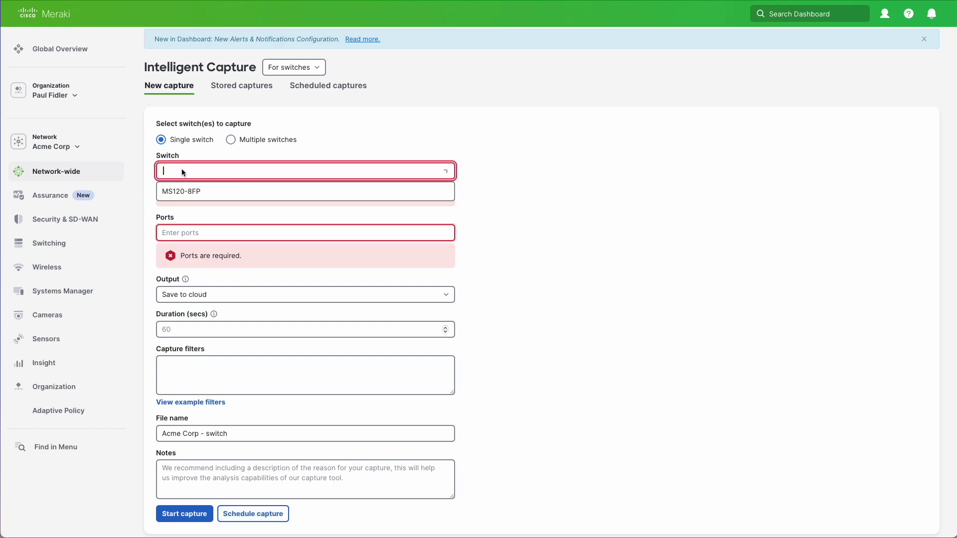
click(183, 189)
click(188, 204)
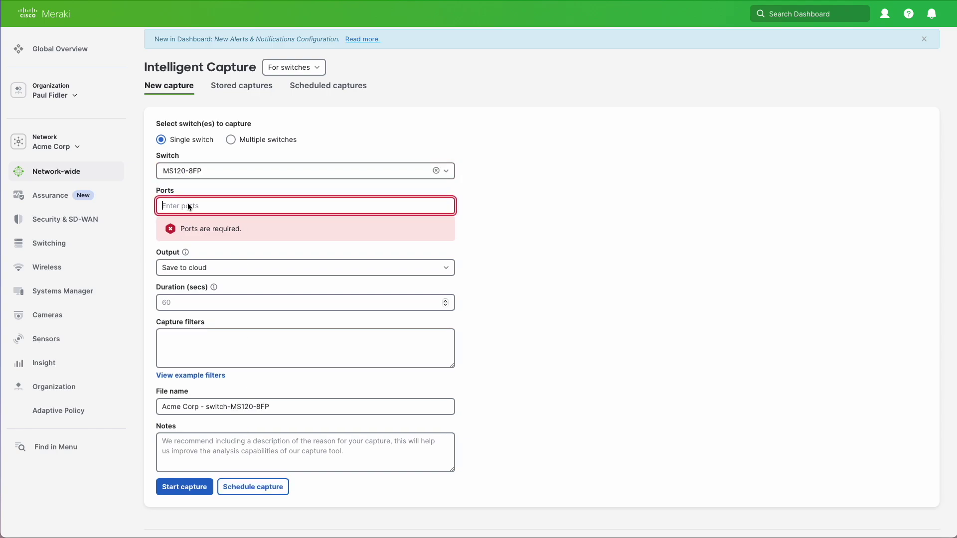
text(1-8)
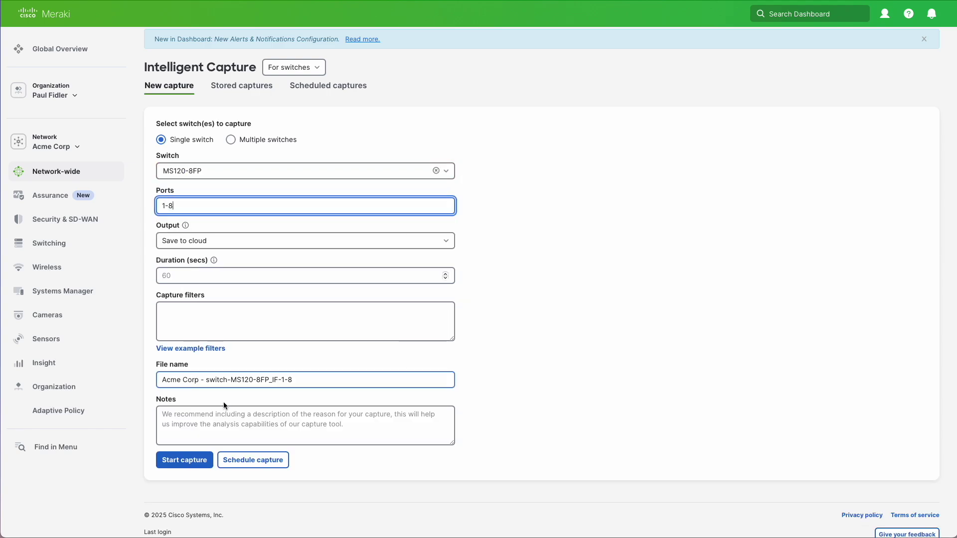
click(212, 276)
text(5)
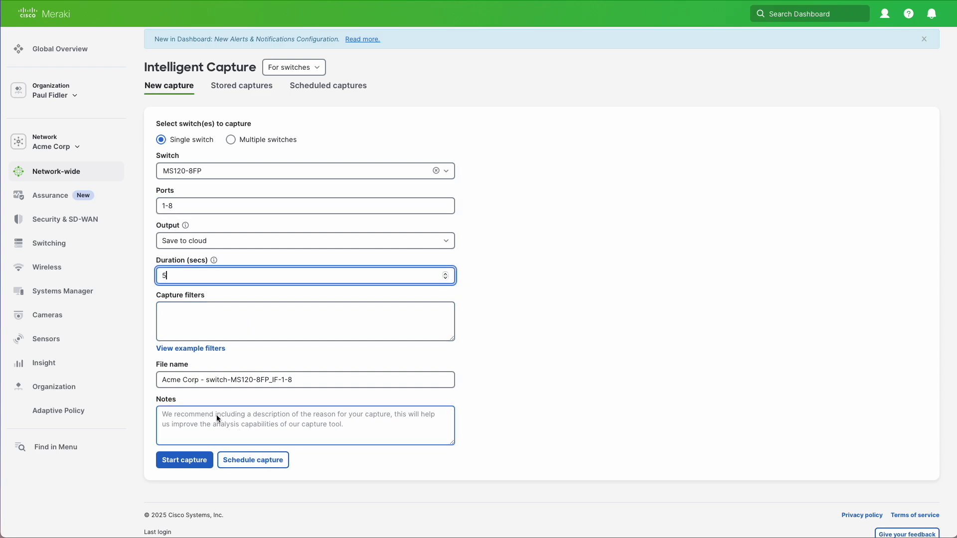
Schedule it once as 'troublesome time' for January 13, 2025 at 1:35 PM and list Scheduled captures
click(244, 459)
click(376, 257)
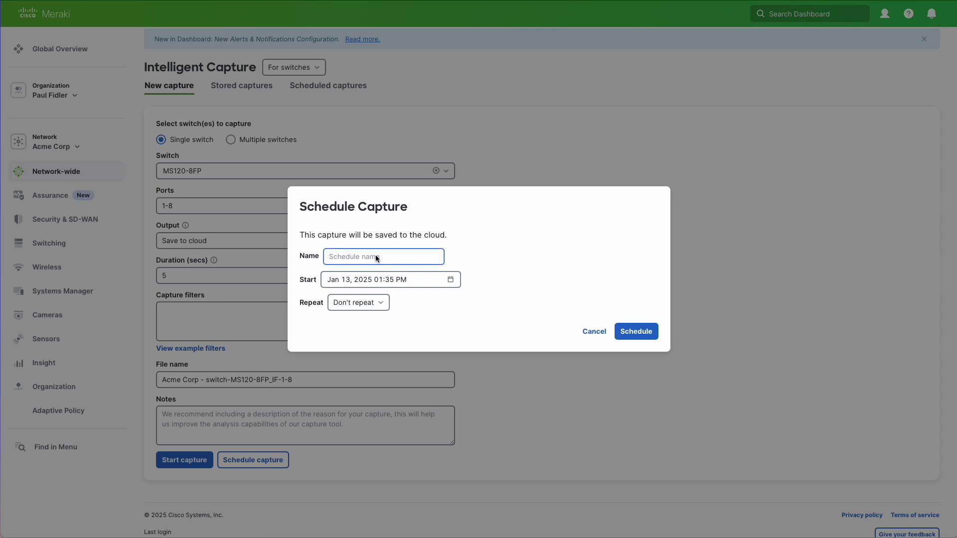
text(troublesome time)
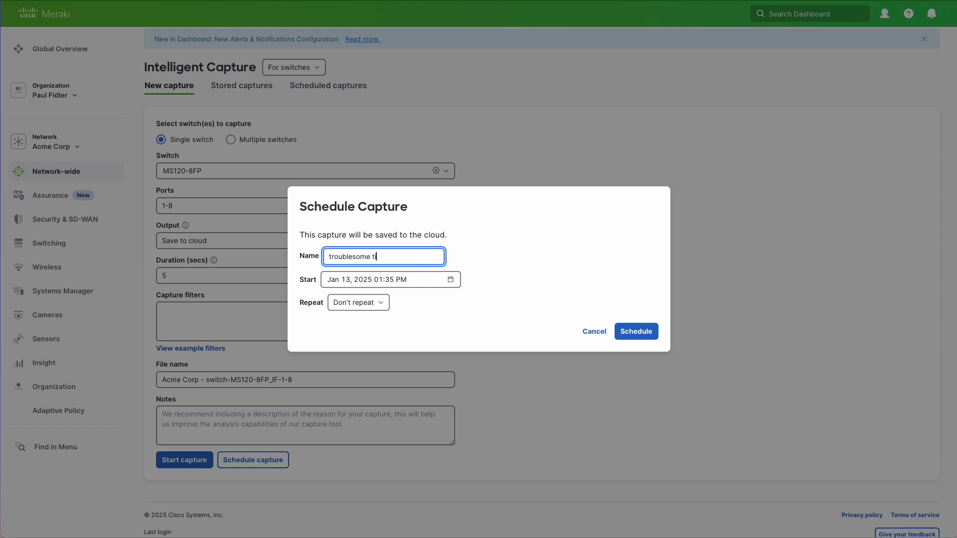
click(389, 282)
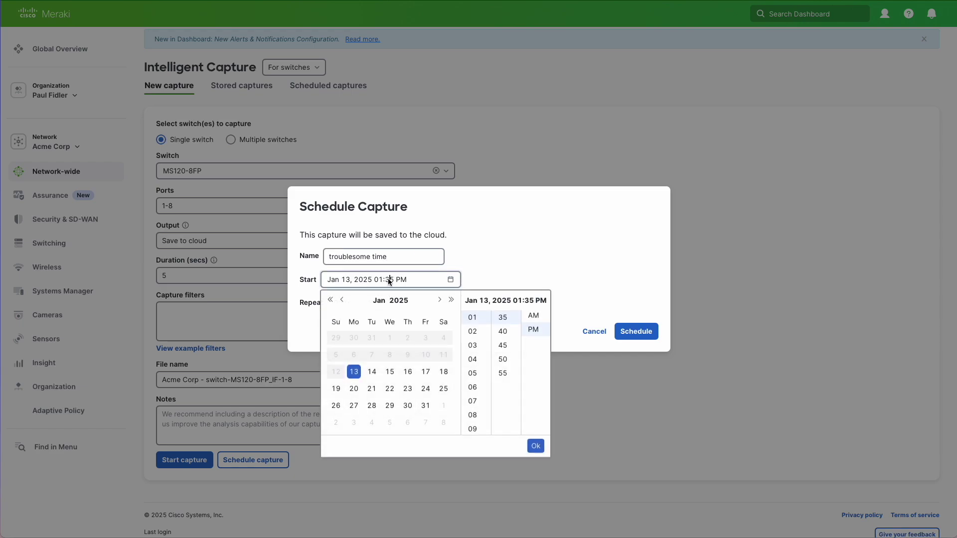
click(368, 303)
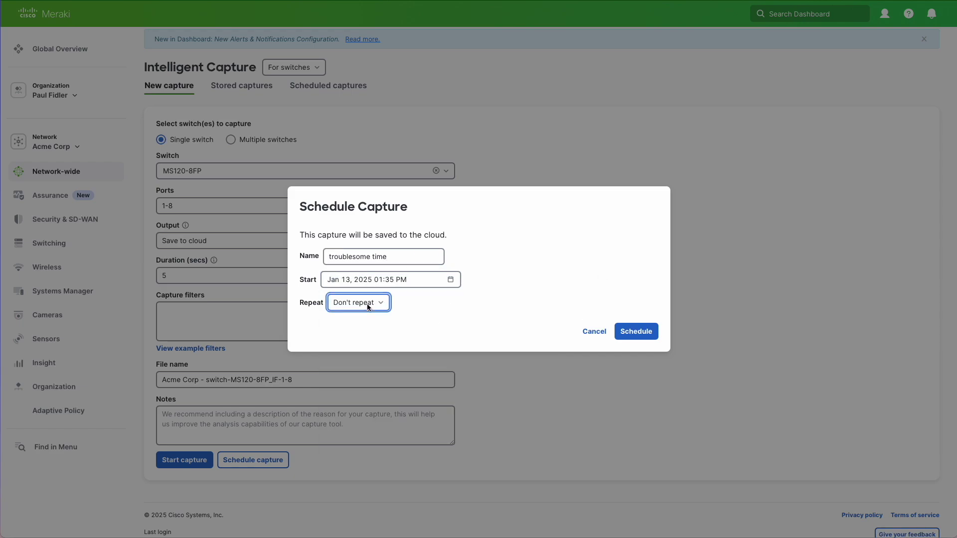
click(633, 331)
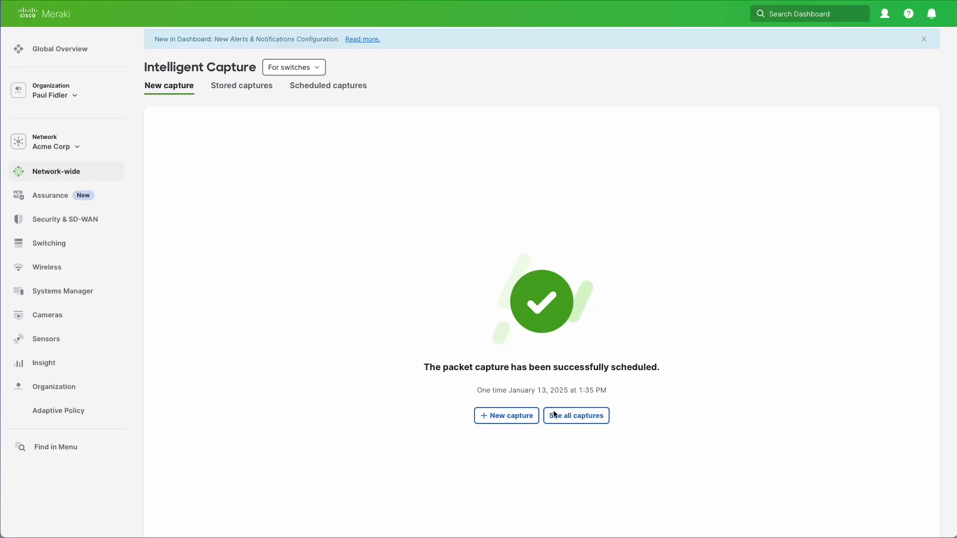
click(318, 86)
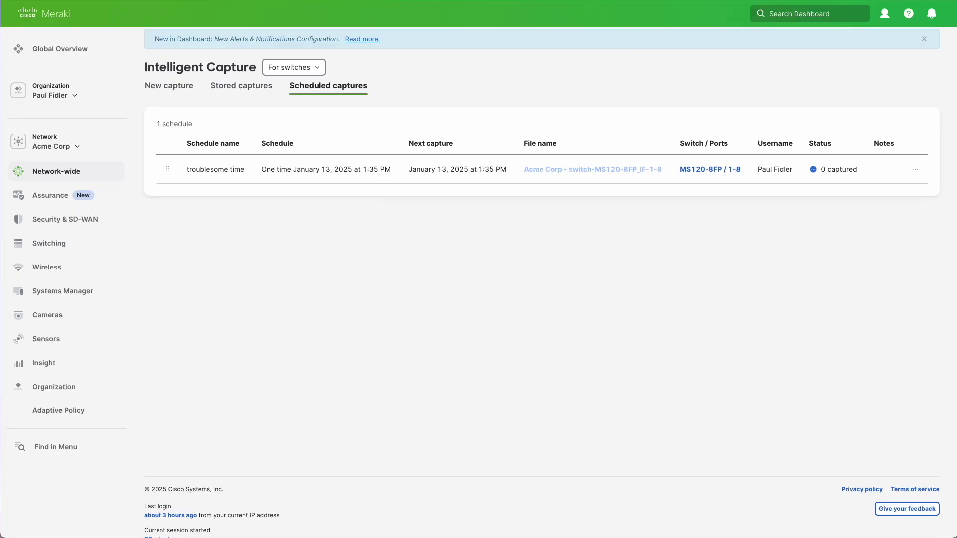